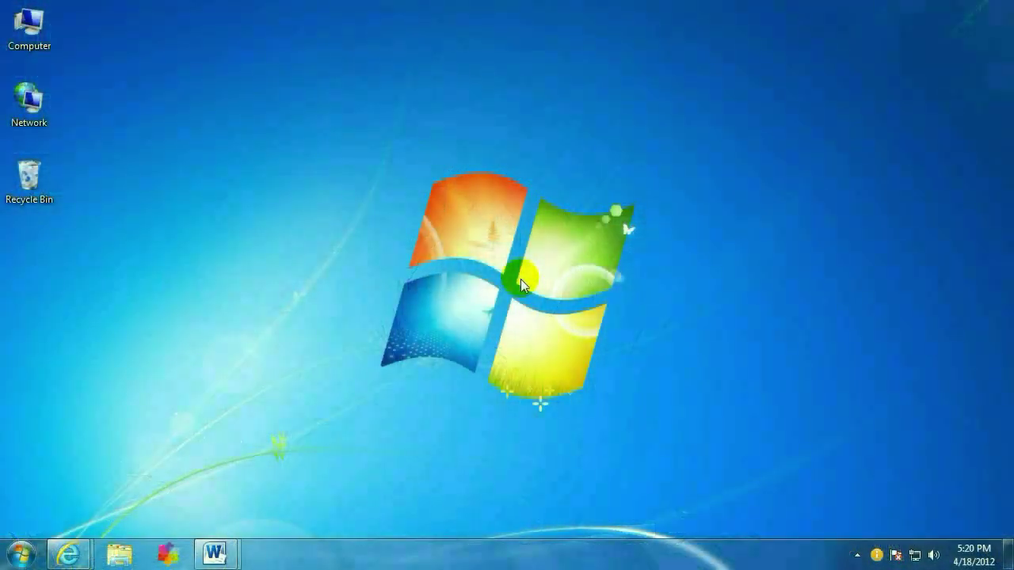
Step: Open portforward.com's Port Forwarding Guides by manufacturer in the PFConfig tab and browse the brand list
{"action": "mouse_move", "coordinate": [71, 547]}
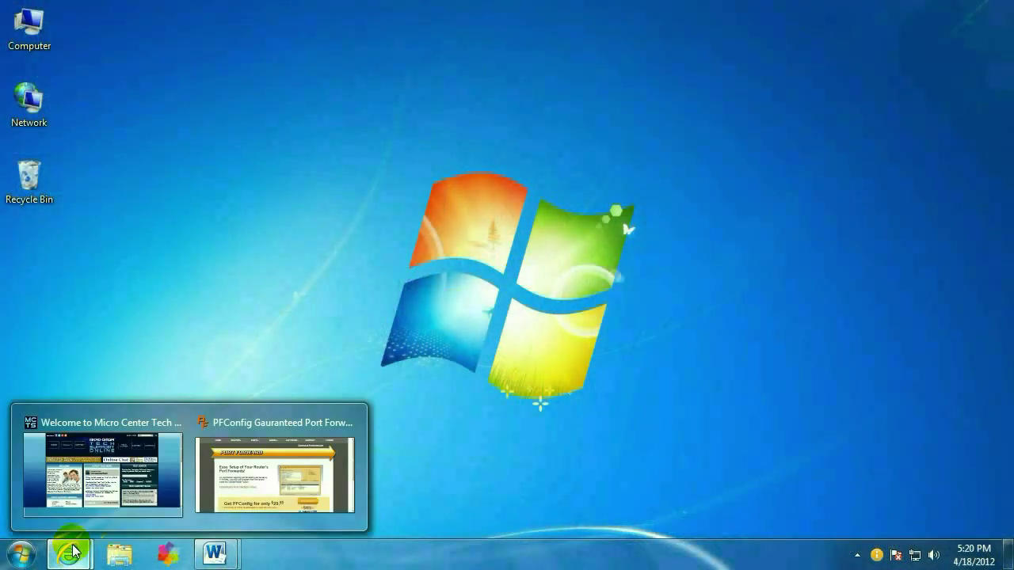
{"action": "left_click", "coordinate": [109, 495]}
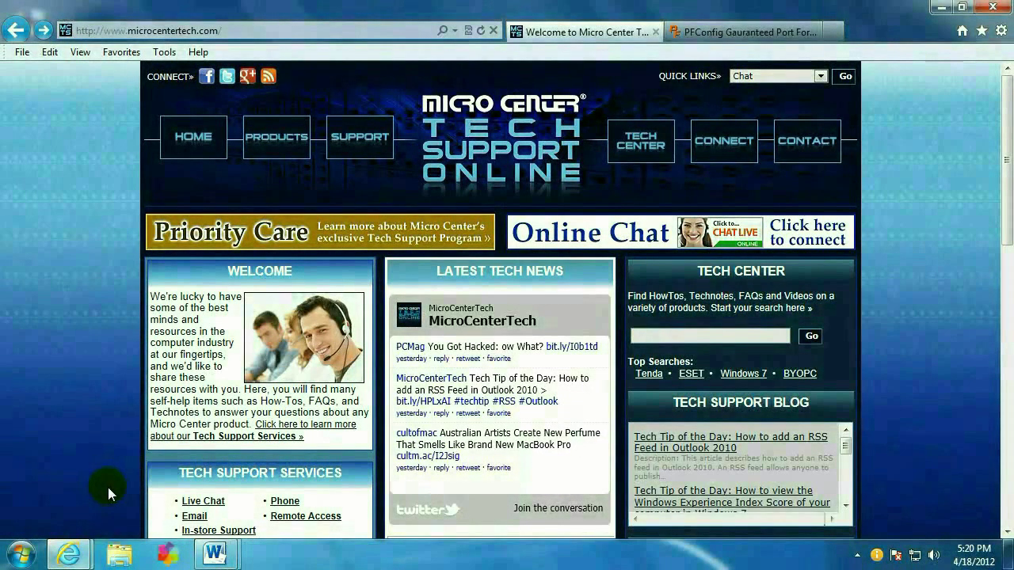
{"action": "left_click", "coordinate": [697, 33]}
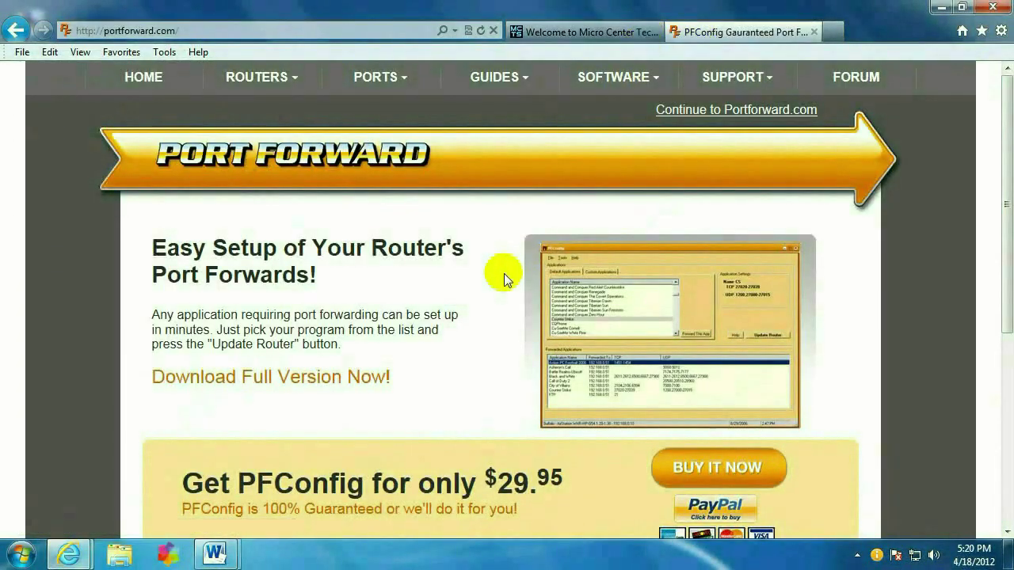
{"action": "mouse_move", "coordinate": [488, 75]}
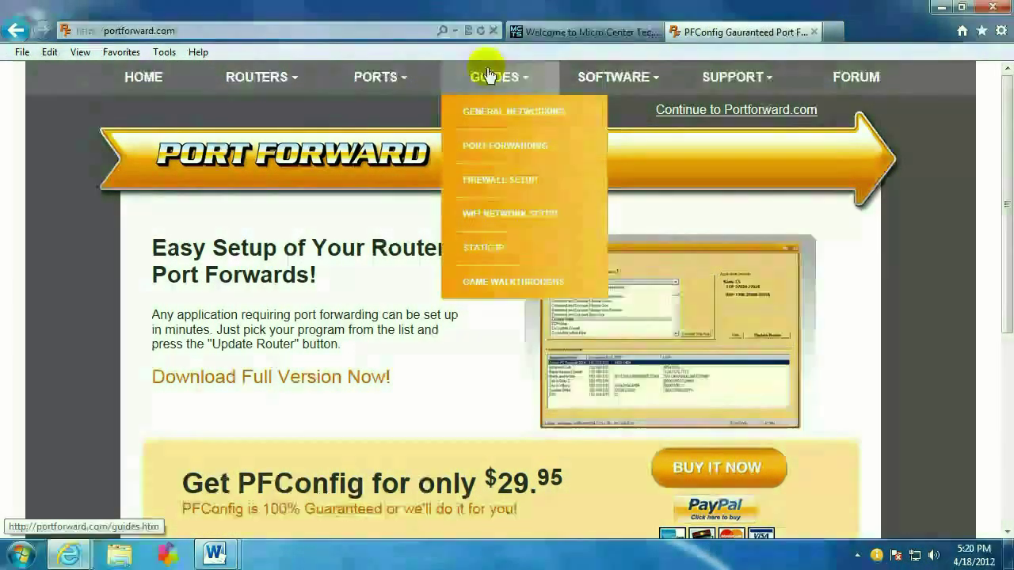
{"action": "left_click", "coordinate": [505, 147]}
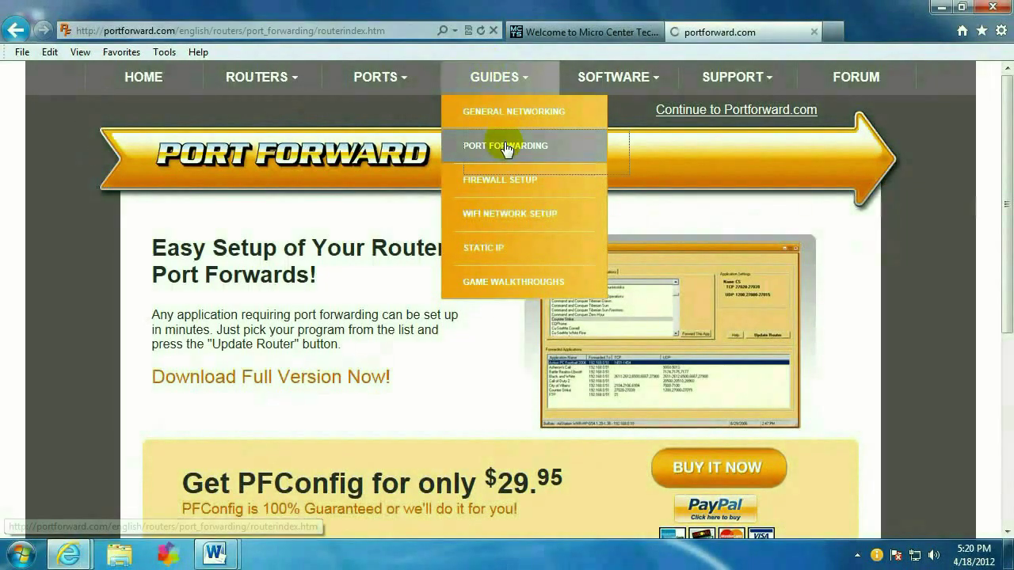
{"action": "left_click_drag", "start_coordinate": [1004, 129], "coordinate": [1004, 138]}
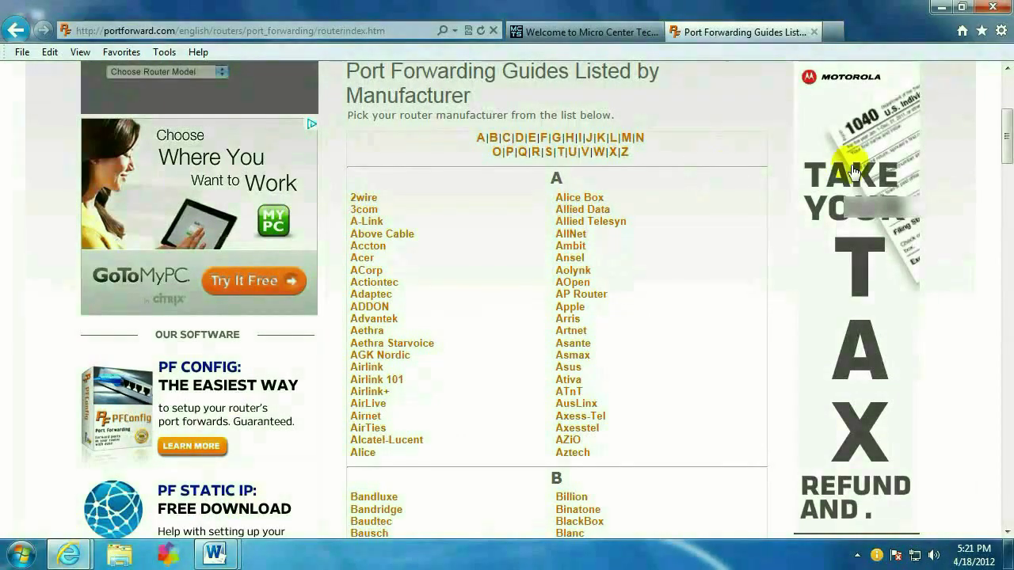
{"action": "mouse_move", "coordinate": [1005, 126]}
{"action": "left_mouse_down"}
{"action": "mouse_move", "coordinate": [1006, 243]}
{"action": "mouse_move", "coordinate": [1006, 103]}
{"action": "mouse_move", "coordinate": [1004, 111]}
{"action": "left_mouse_up"}
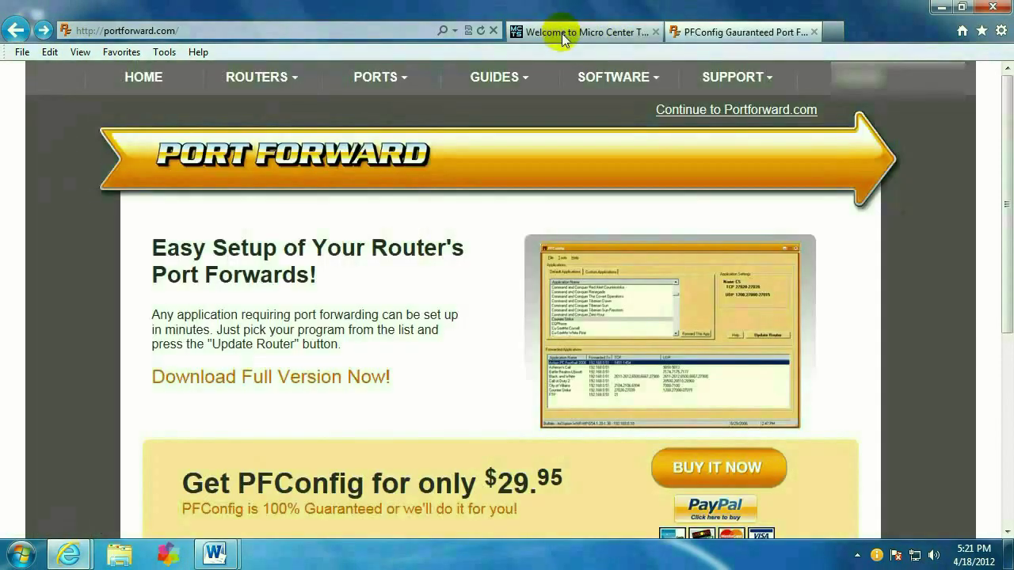
Step: Load 192.168.1.1 and log in to the Tenda router with its username and password
{"action": "left_click", "coordinate": [562, 33]}
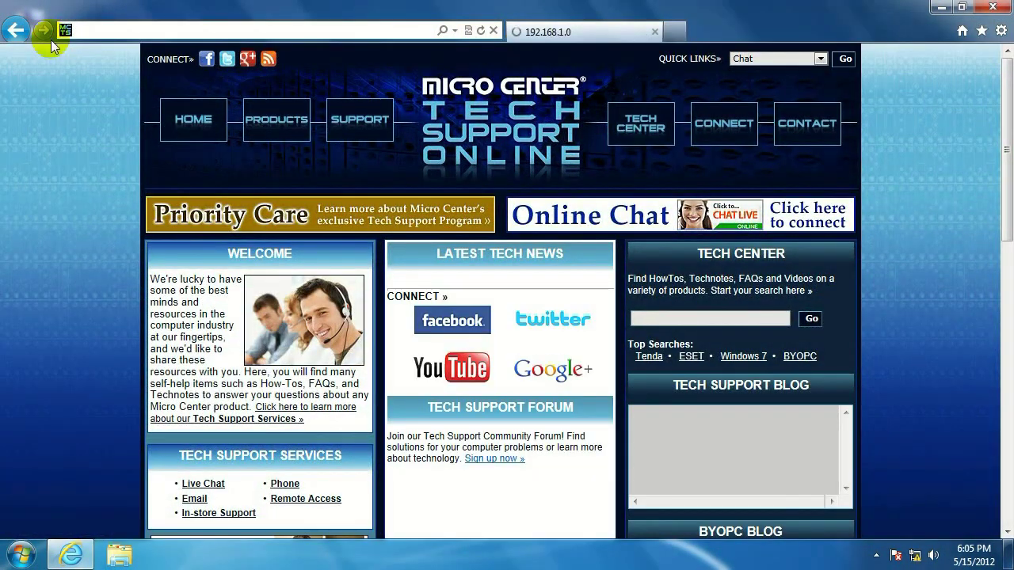
{"action": "type", "text": "192"}
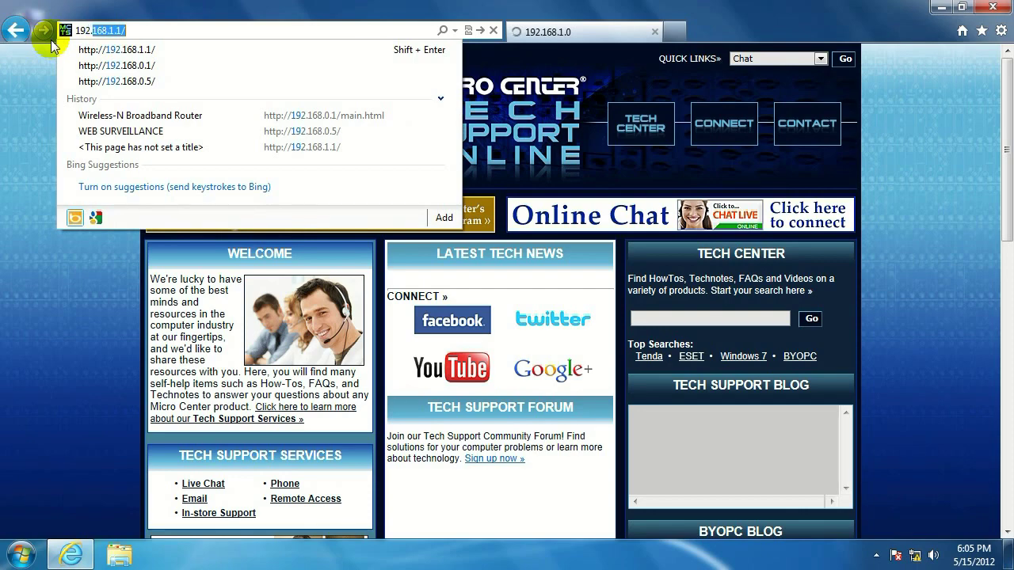
{"action": "type", "text": ".168.1.1"}
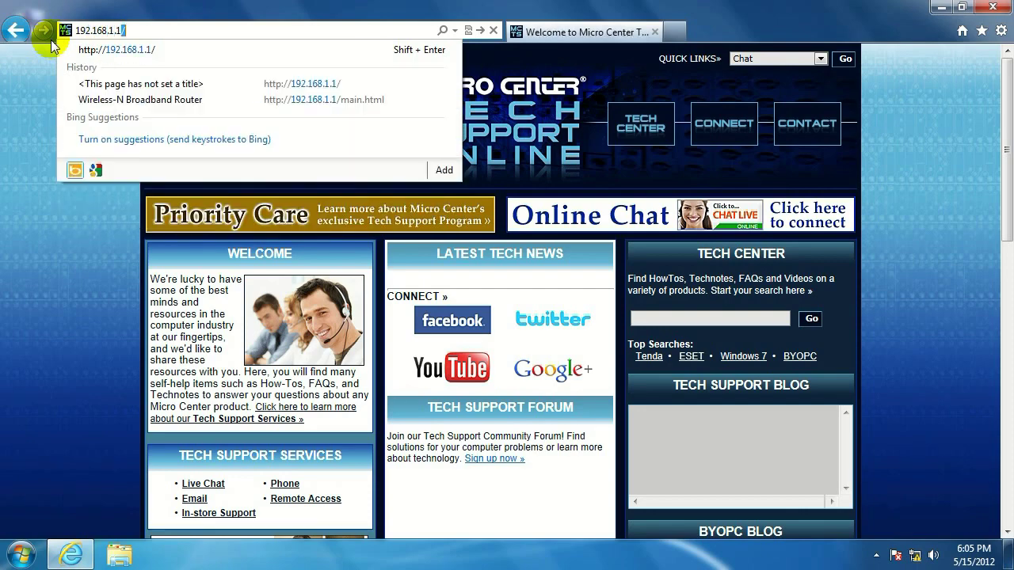
{"action": "left_click", "coordinate": [50, 37]}
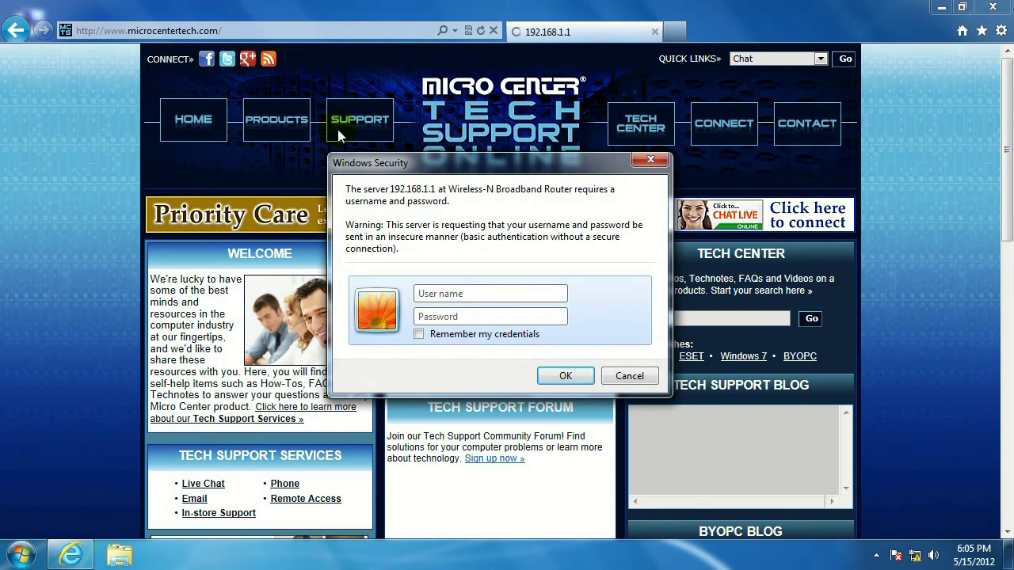
{"action": "type", "text": "admin"}
{"action": "left_click", "coordinate": [565, 374]}
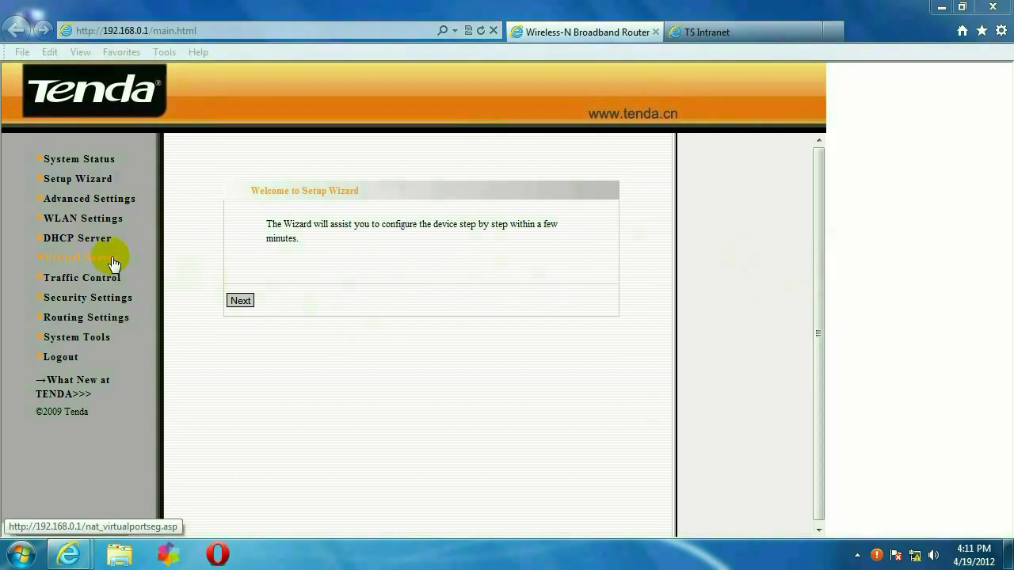
Step: In Port Range Forwarding, enter ports 34567, 34599 and 80 as start and end ports for rules 1–3
{"action": "left_click", "coordinate": [108, 258]}
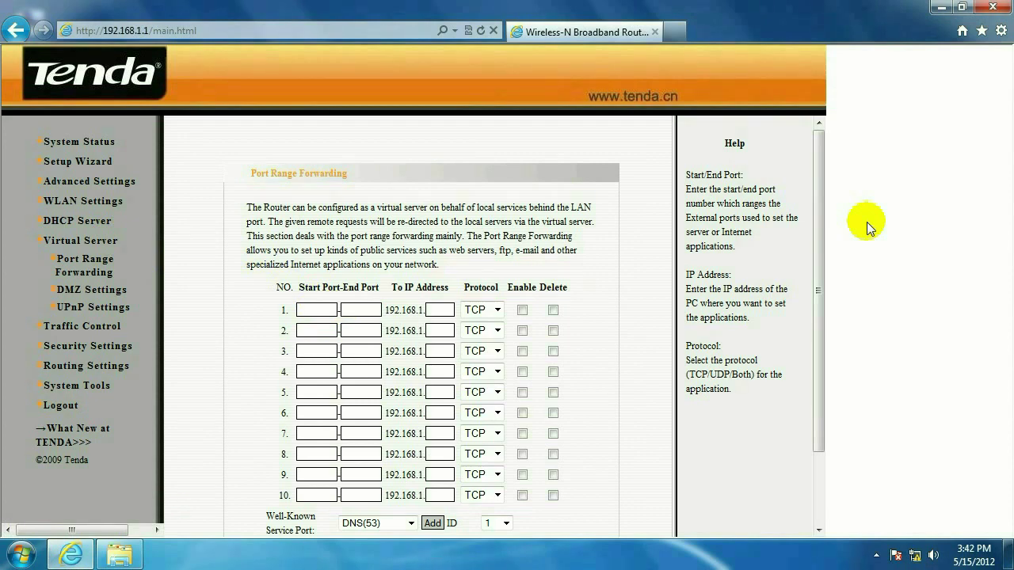
{"action": "left_click", "coordinate": [301, 310]}
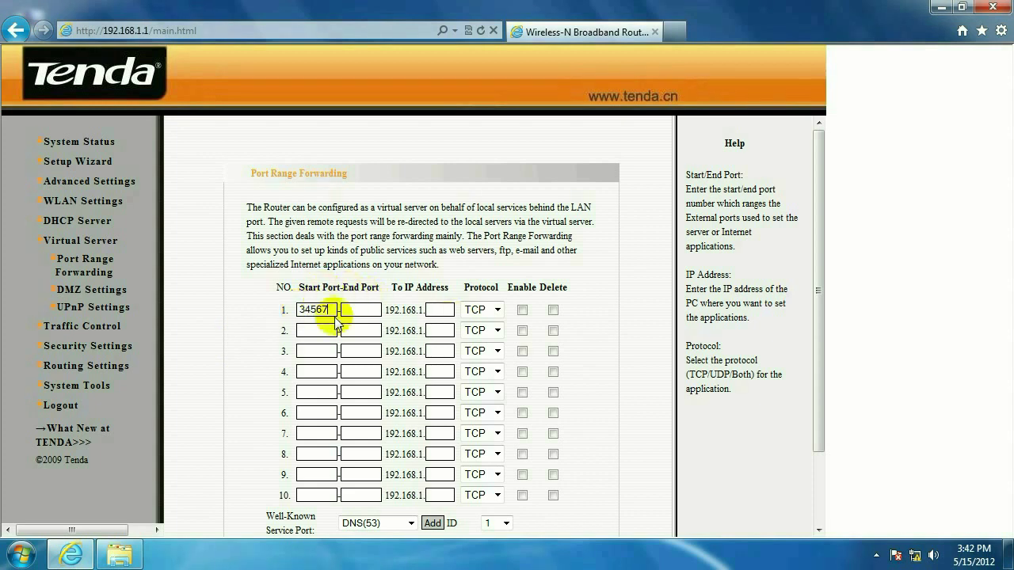
{"action": "left_click", "coordinate": [360, 307]}
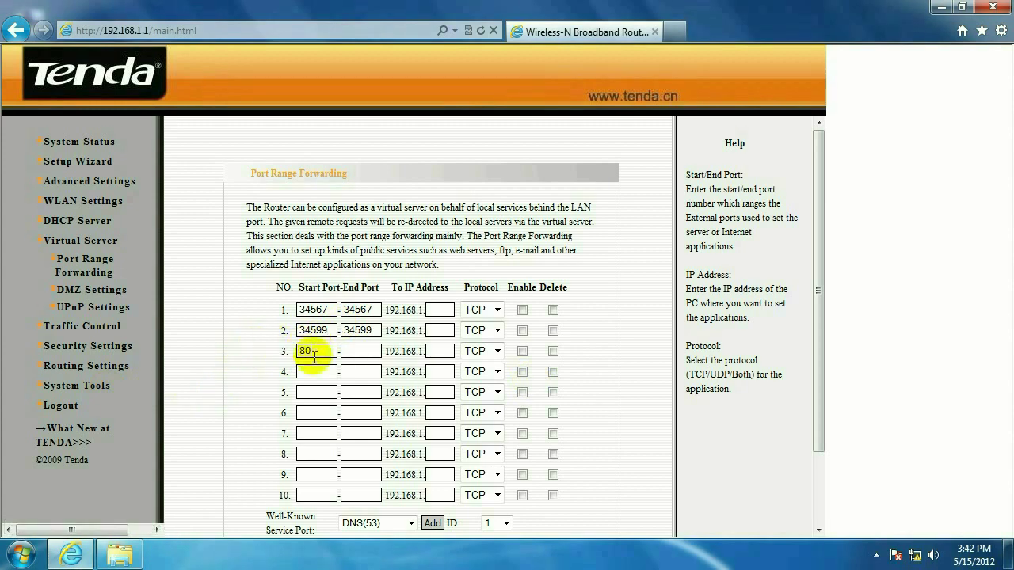
{"action": "left_click", "coordinate": [358, 351]}
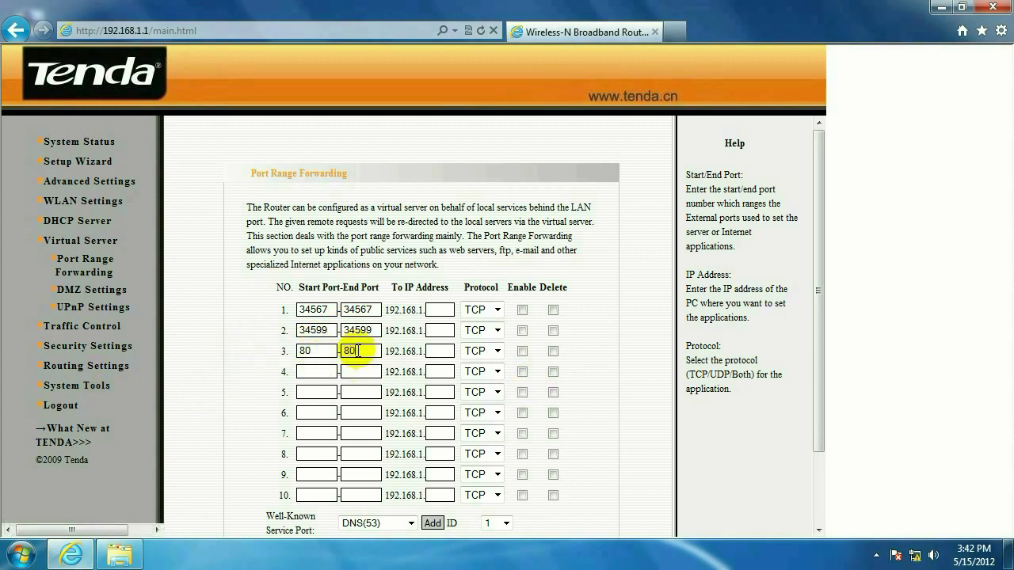
{"action": "type", "text": "80"}
{"action": "left_click", "coordinate": [442, 307]}
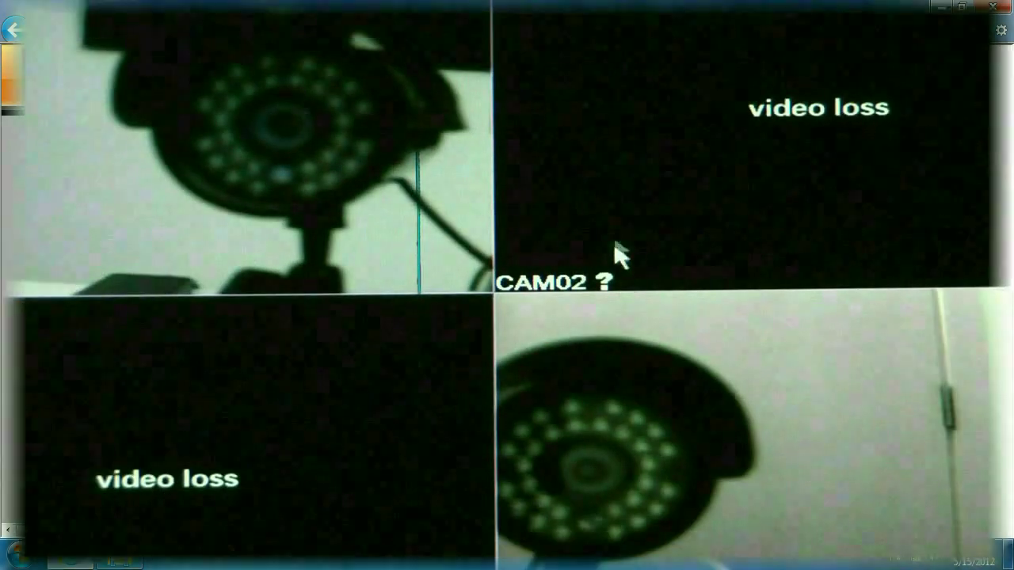
Step: Open the DVR's Main Menu > Advanced > Network page to confirm address 192.168.1.5 and ports 34567 and 80
{"action": "right_click", "coordinate": [615, 243]}
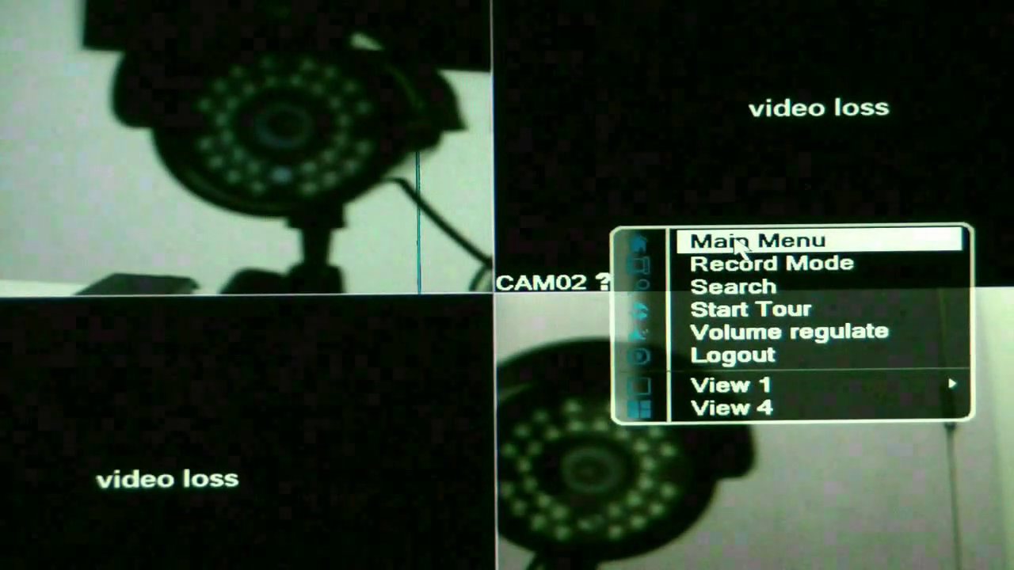
{"action": "left_click", "coordinate": [708, 241]}
{"action": "left_click", "coordinate": [502, 328]}
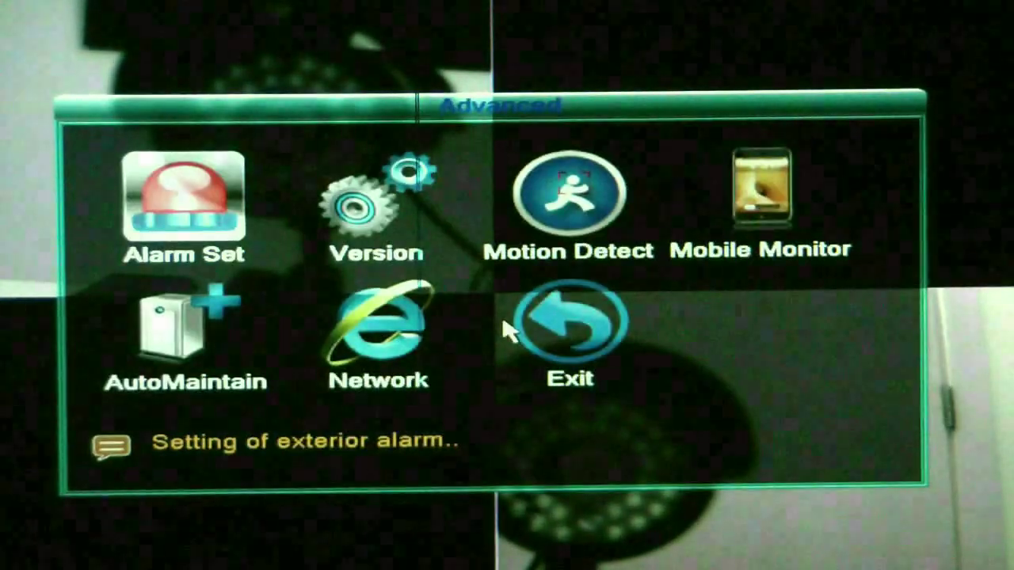
{"action": "left_click", "coordinate": [379, 355]}
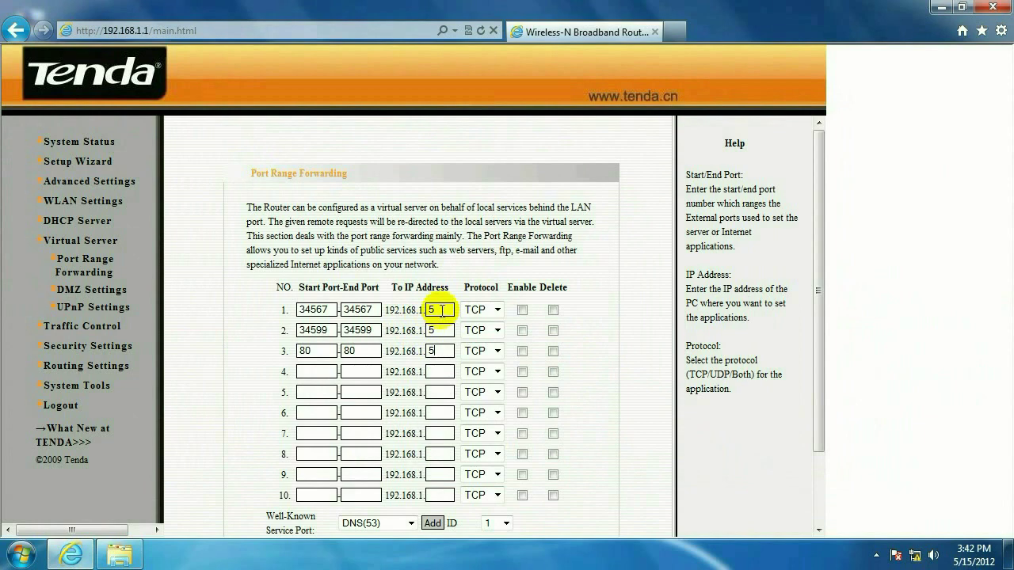
Step: Set the protocol of forwarding rules 1–3 to Both (TCP and UDP)
{"action": "left_click", "coordinate": [497, 310]}
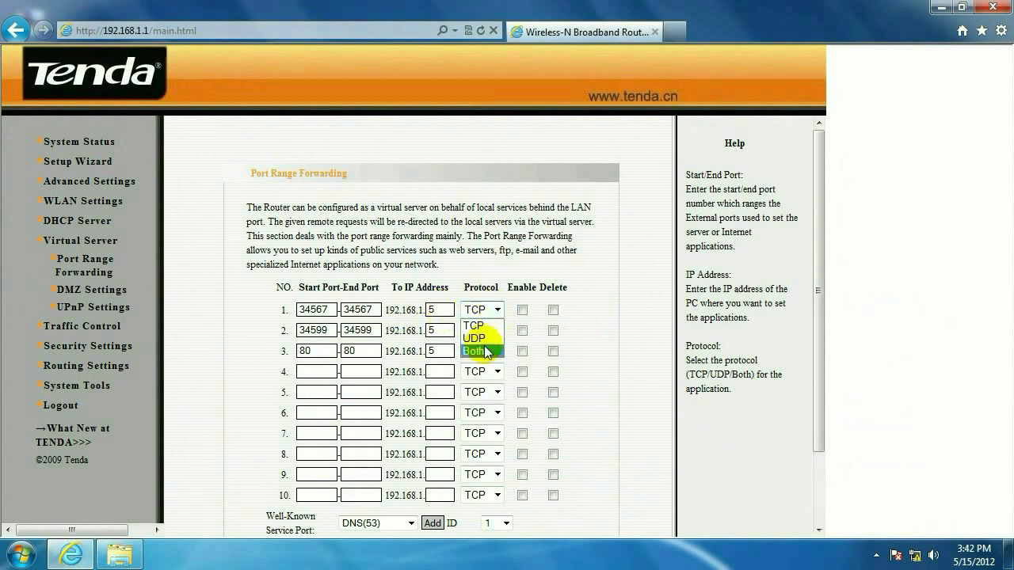
{"action": "left_click", "coordinate": [478, 346]}
{"action": "left_click", "coordinate": [497, 330]}
{"action": "left_click", "coordinate": [491, 367]}
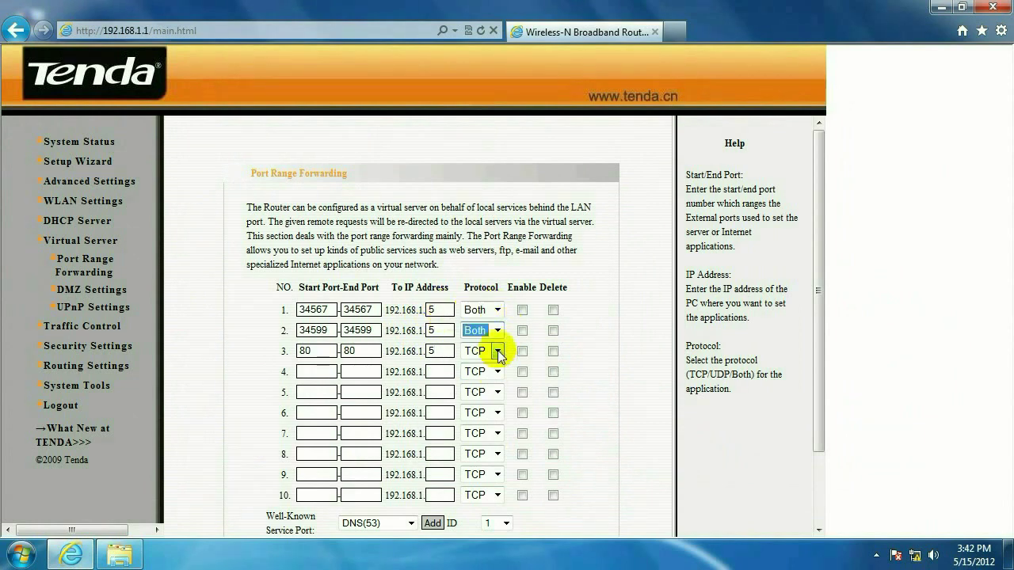
{"action": "left_click", "coordinate": [497, 354]}
{"action": "left_click", "coordinate": [483, 388]}
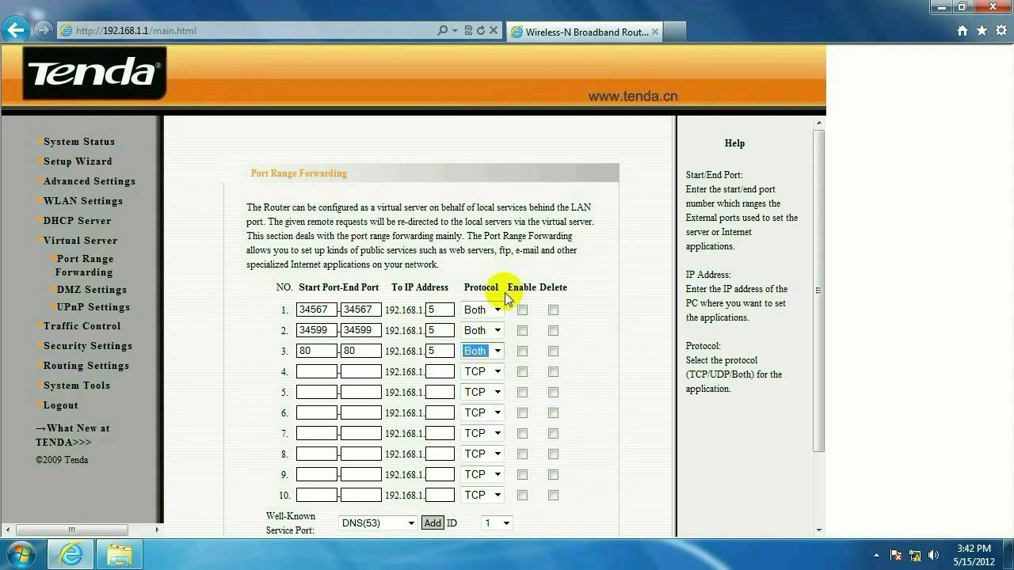
Step: Enable all three forwarding rules and apply the port forwarding settings
{"action": "left_click", "coordinate": [522, 310]}
{"action": "left_click", "coordinate": [522, 330]}
{"action": "left_click", "coordinate": [522, 351]}
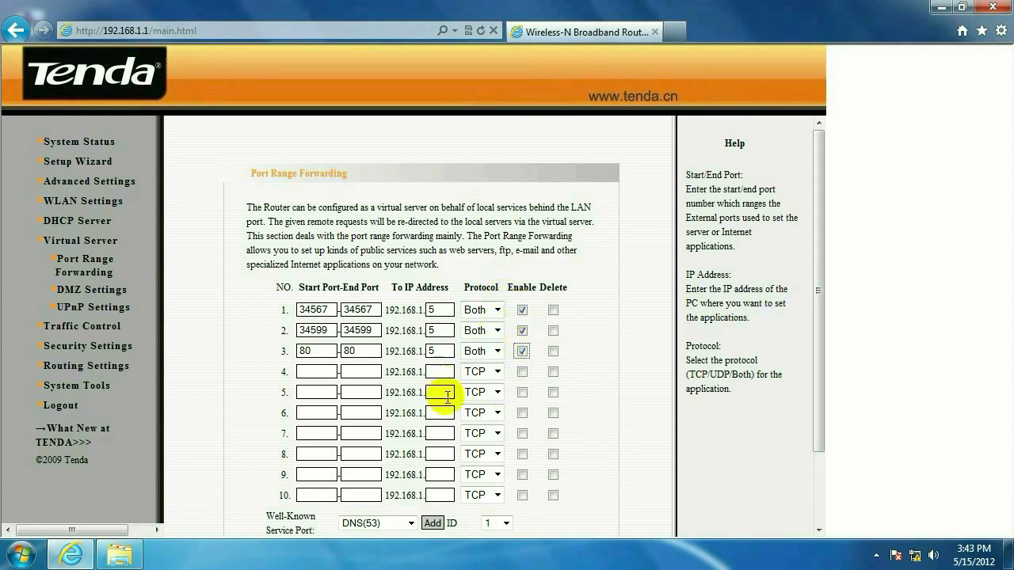
{"action": "scroll", "coordinate": [823, 285], "scroll_direction": "down", "scroll_amount": 2}
{"action": "scroll", "coordinate": [498, 441], "scroll_direction": "down", "scroll_amount": 2}
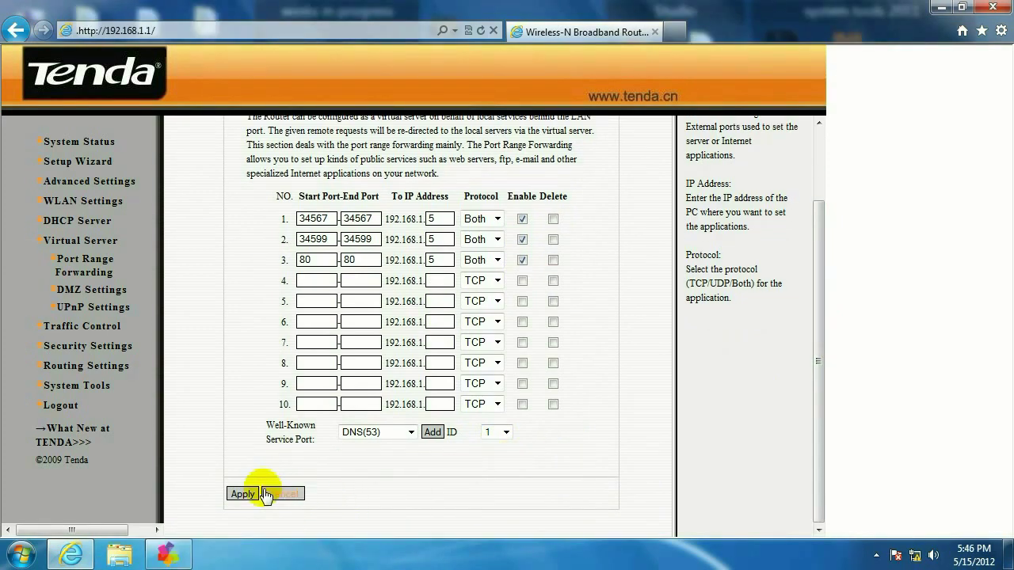
{"action": "left_click", "coordinate": [252, 494]}
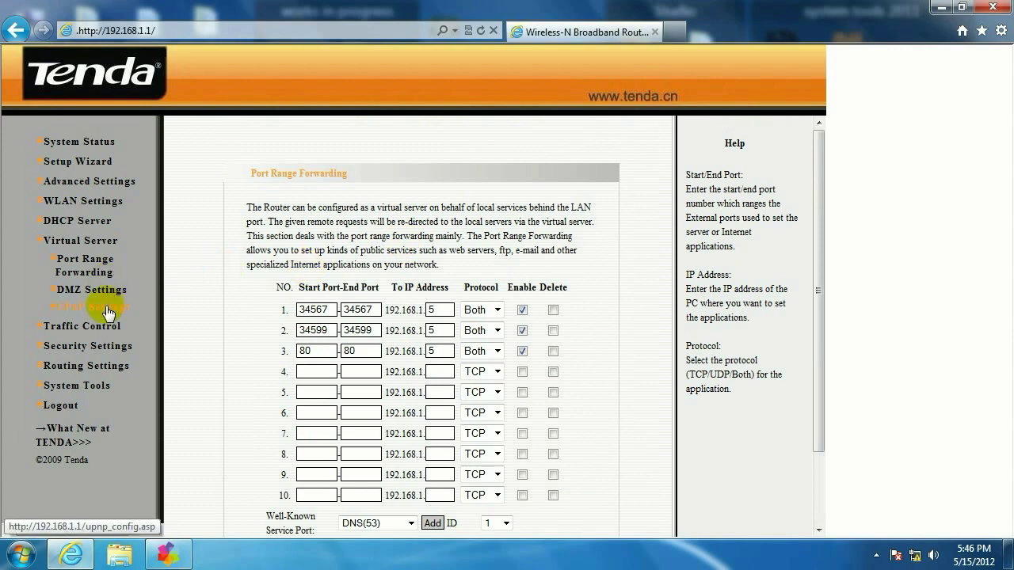
Step: Apply the UPnP Settings page with Enable UPnP ticked
{"action": "left_click", "coordinate": [109, 312]}
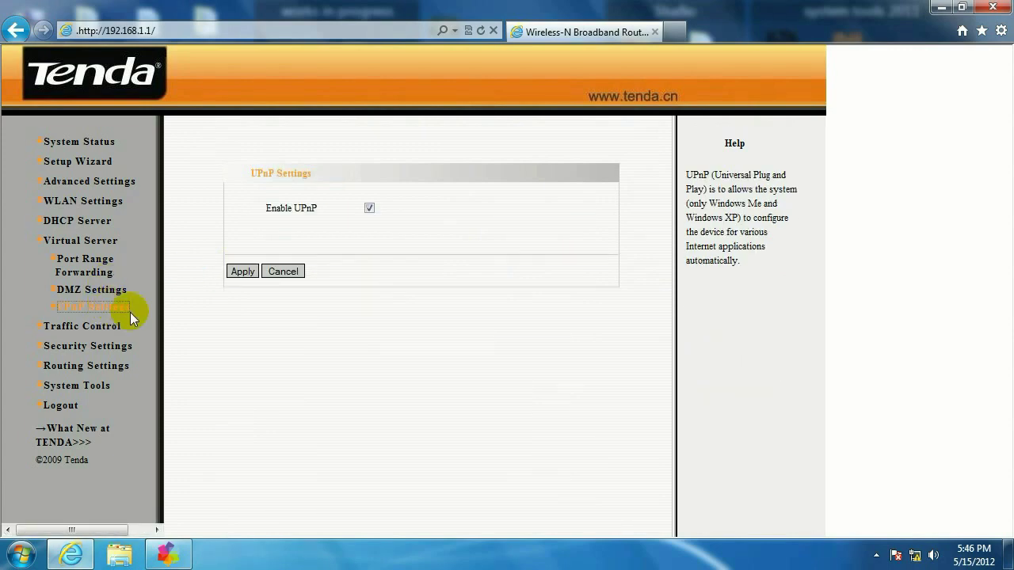
{"action": "left_click", "coordinate": [242, 271]}
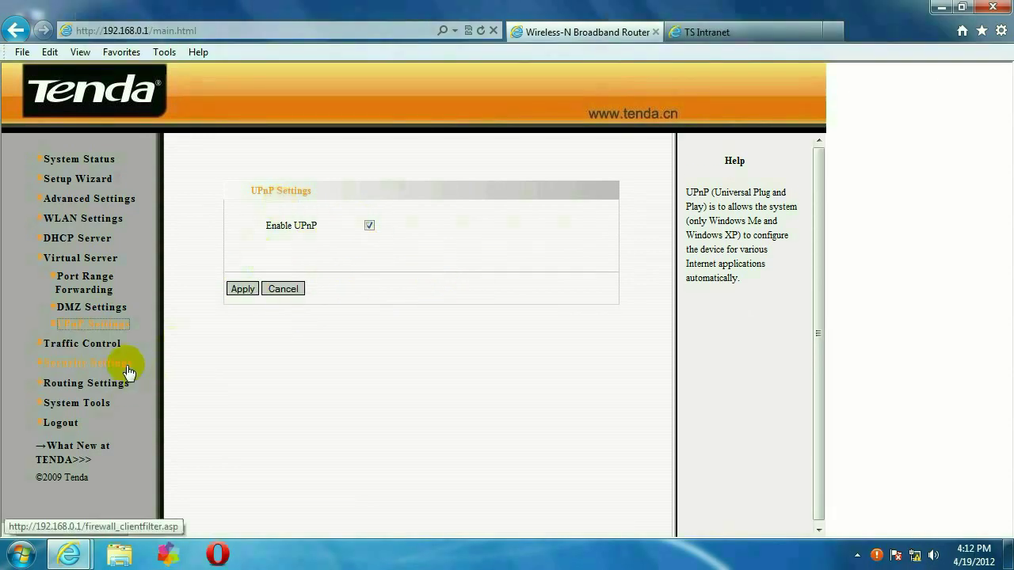
Step: Enable Remote WEB Management on port 8080, apply it, and minimize Internet Explorer
{"action": "left_click", "coordinate": [128, 366]}
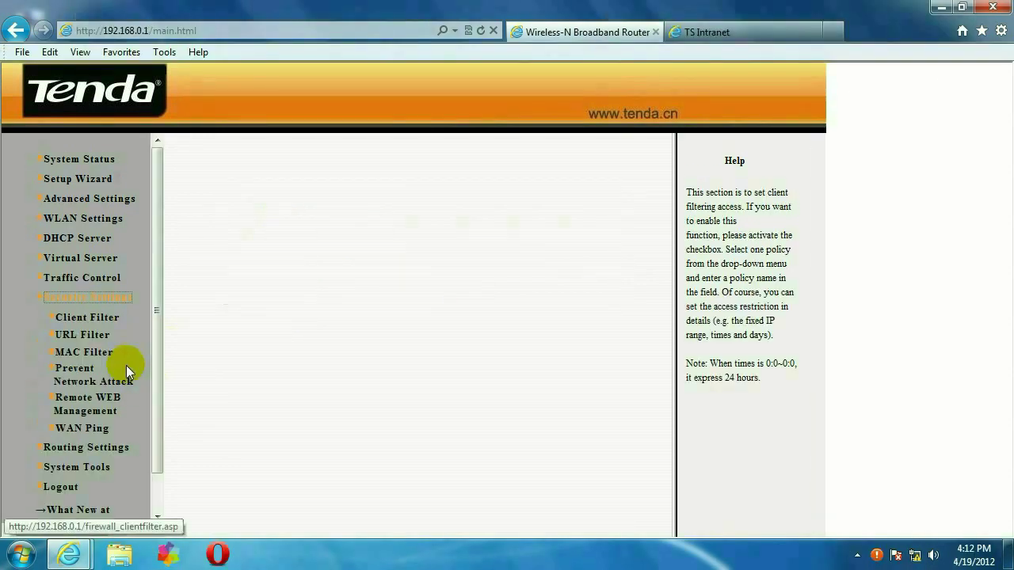
{"action": "left_click", "coordinate": [110, 407]}
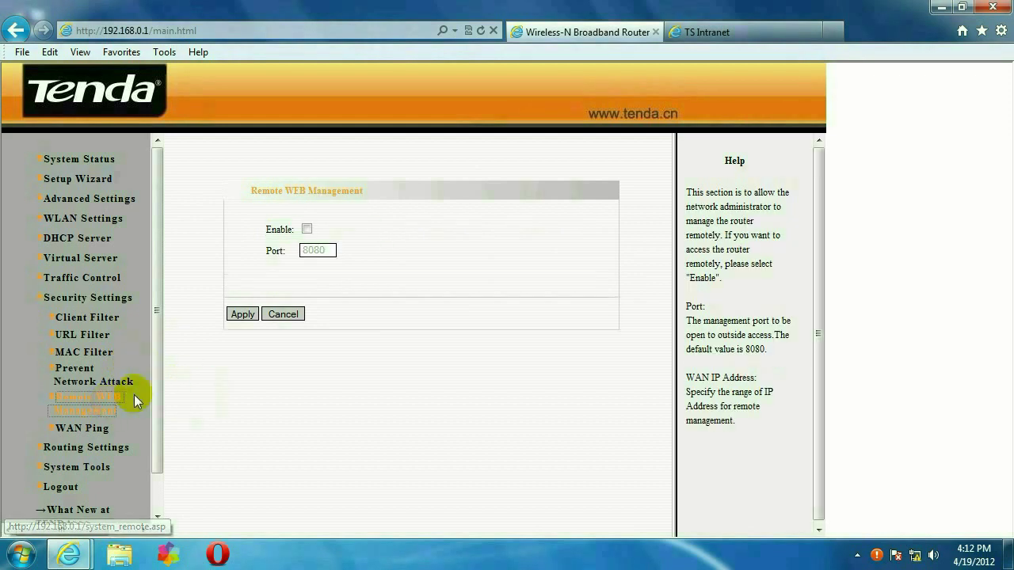
{"action": "left_click", "coordinate": [307, 229]}
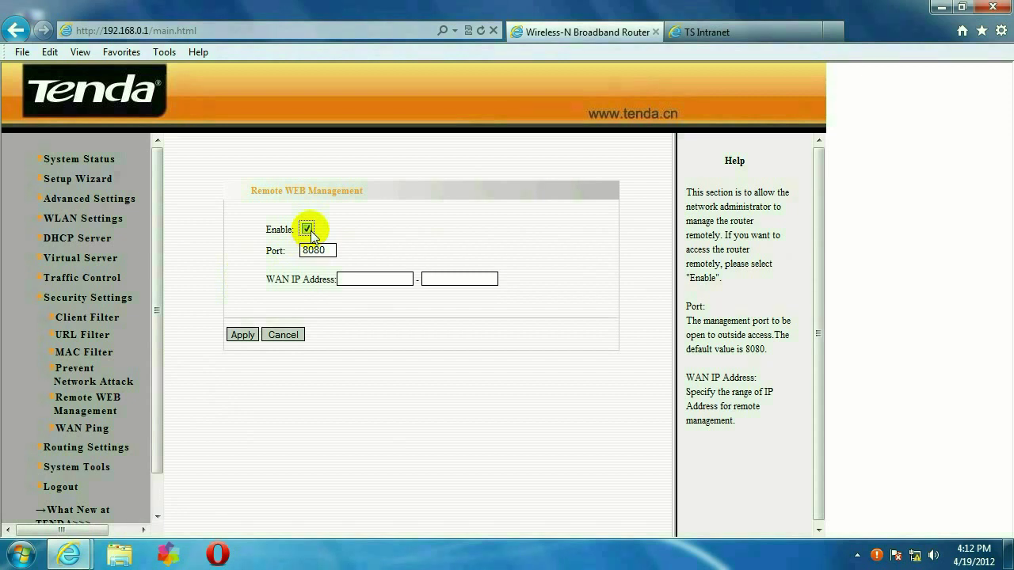
{"action": "left_click", "coordinate": [241, 337]}
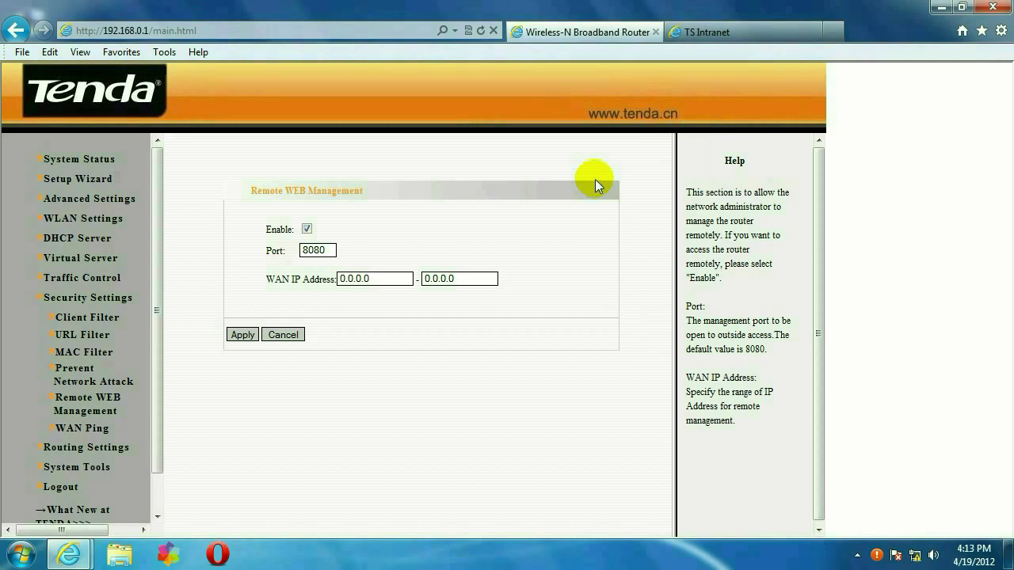
{"action": "left_click", "coordinate": [941, 8]}
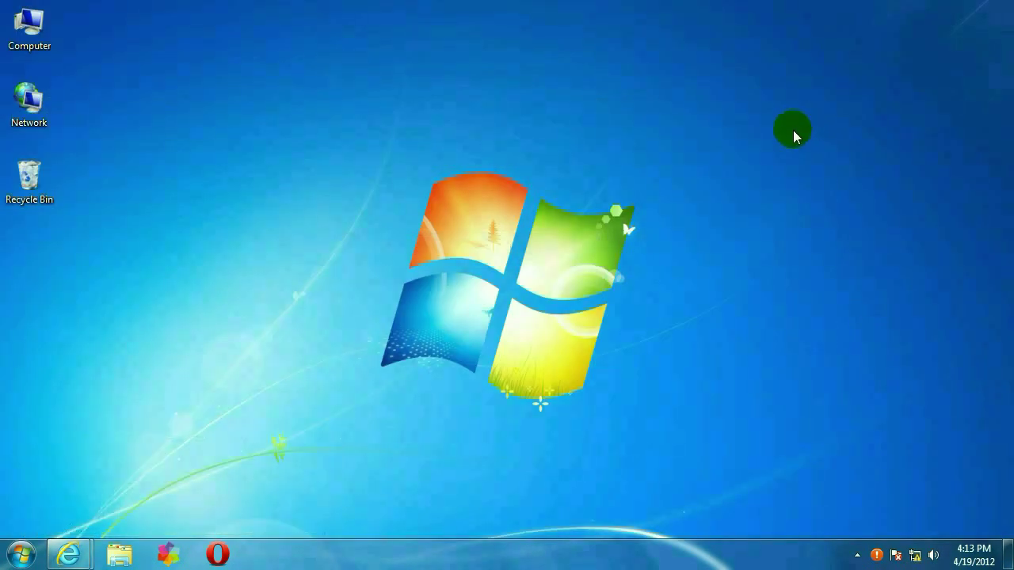